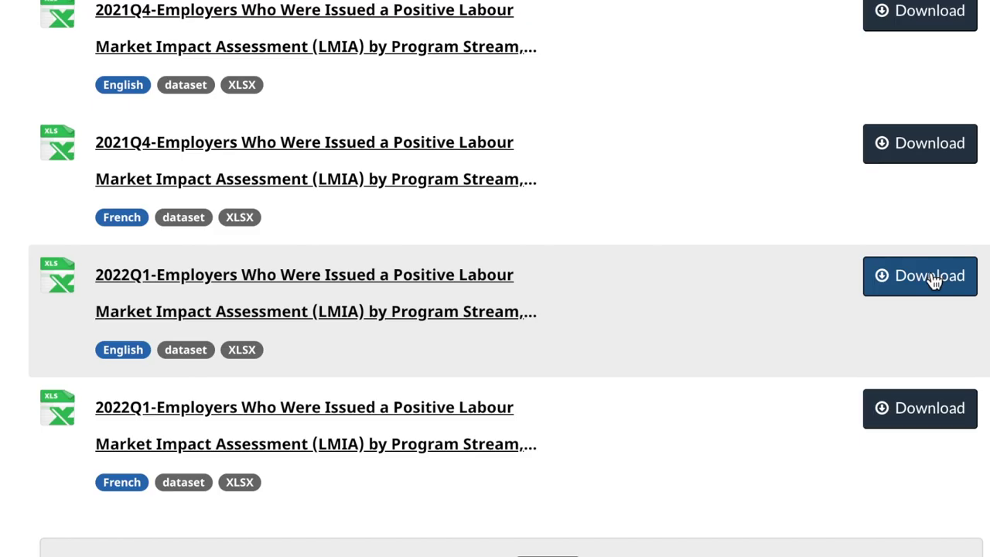
- Download the English 2022Q1 dataset of employers issued a positive Labour Market Impact Assessment as an XLSX file
click(933, 280)
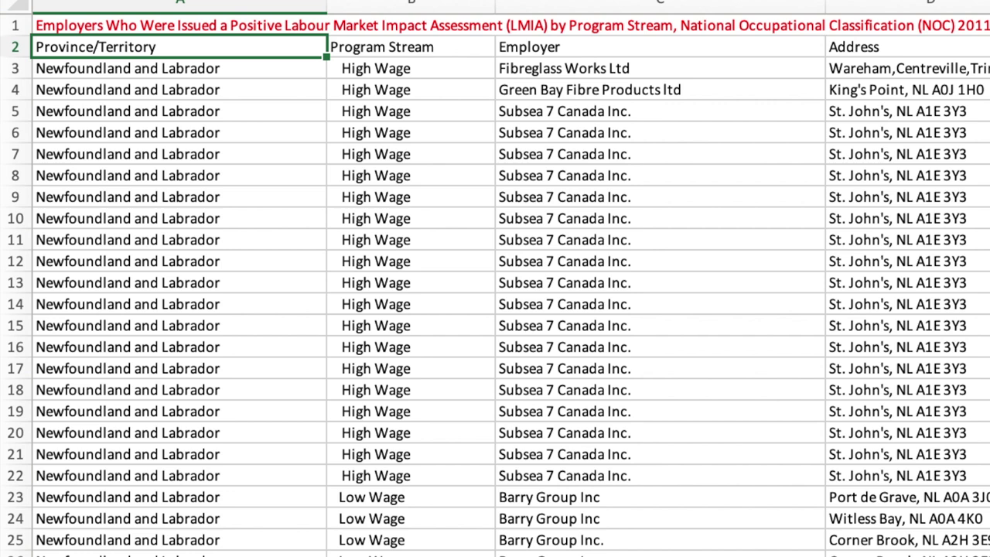
- Examine the Employer, Address and Occupation columns of the downloaded sheet and browse through its rows
click(620, 49)
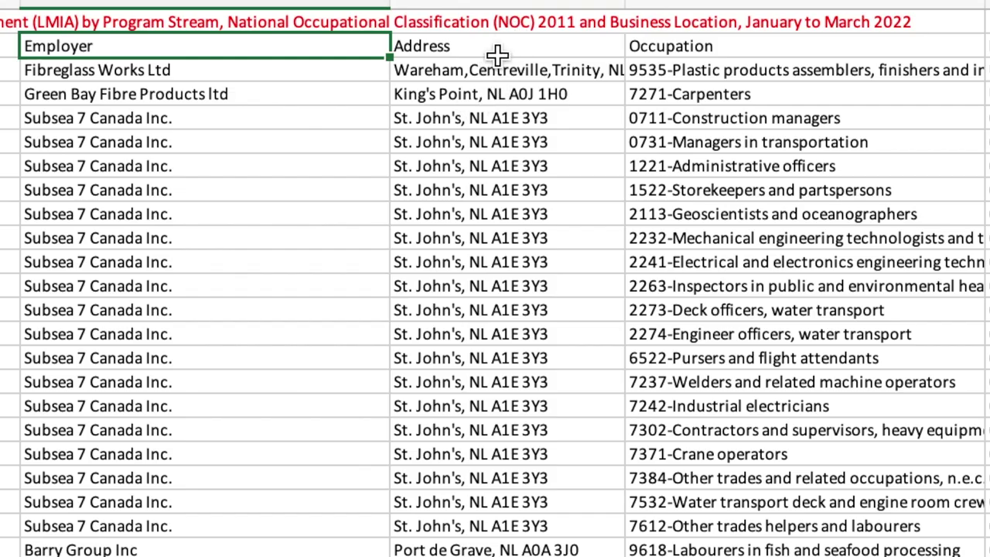
click(497, 55)
click(754, 55)
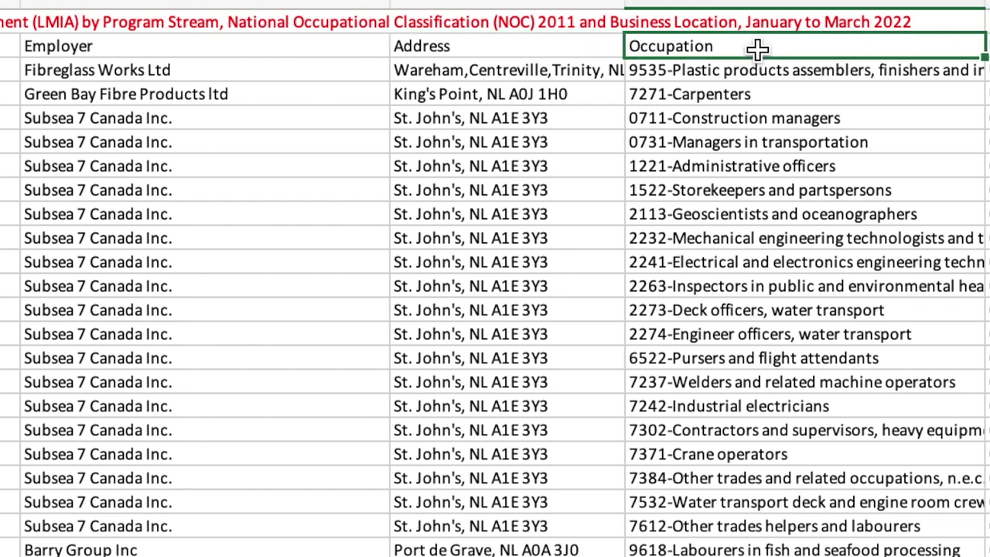
click(653, 70)
click(645, 97)
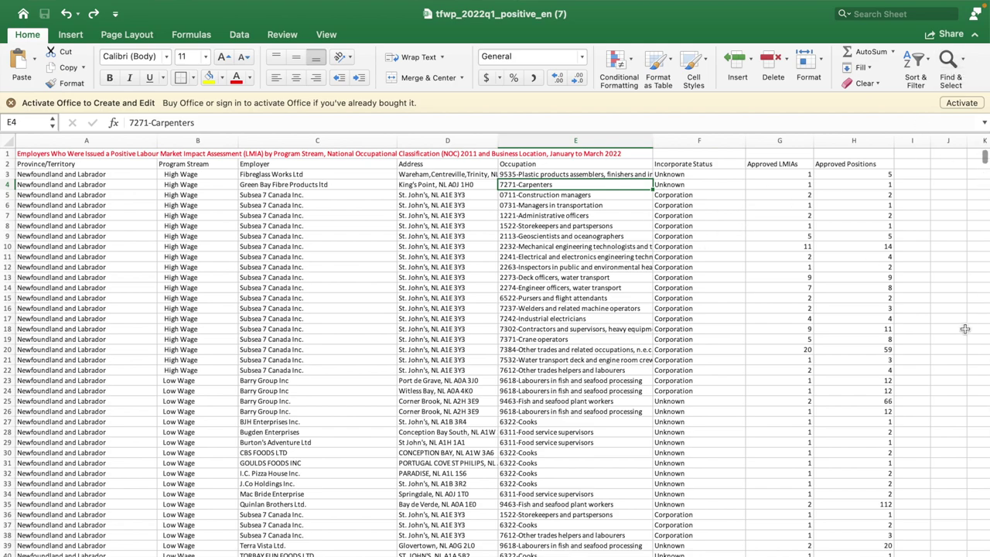
scroll(965, 328, down, 10)
scroll(402, 384, down, 15)
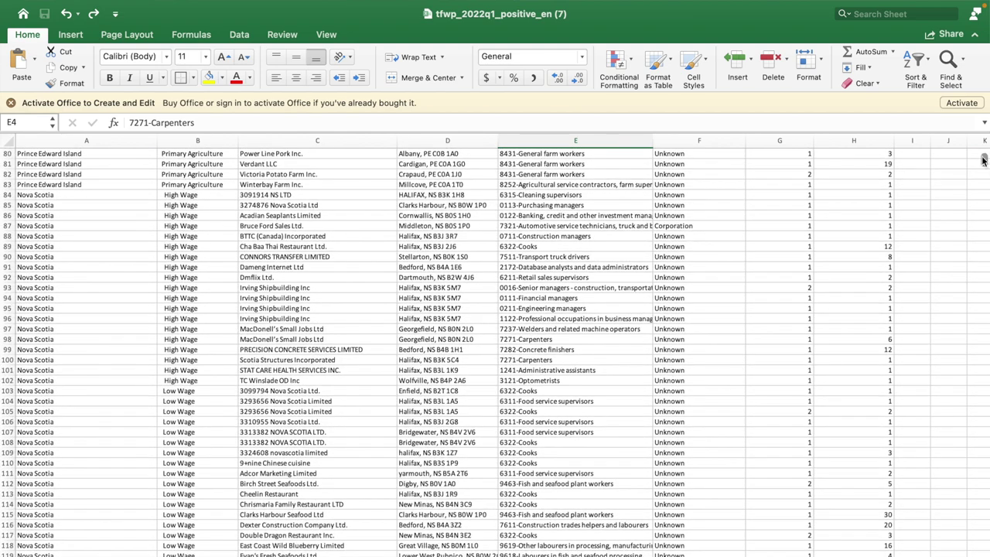
drag(983, 160, 983, 144)
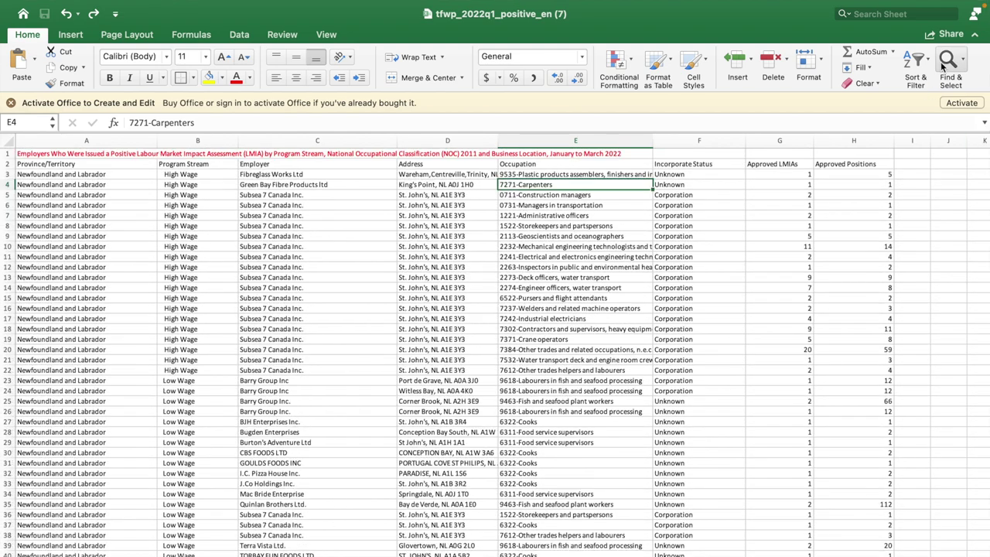
- Search the sheet for "light duty cleaner" and check the employer and occupation of the first match
click(964, 61)
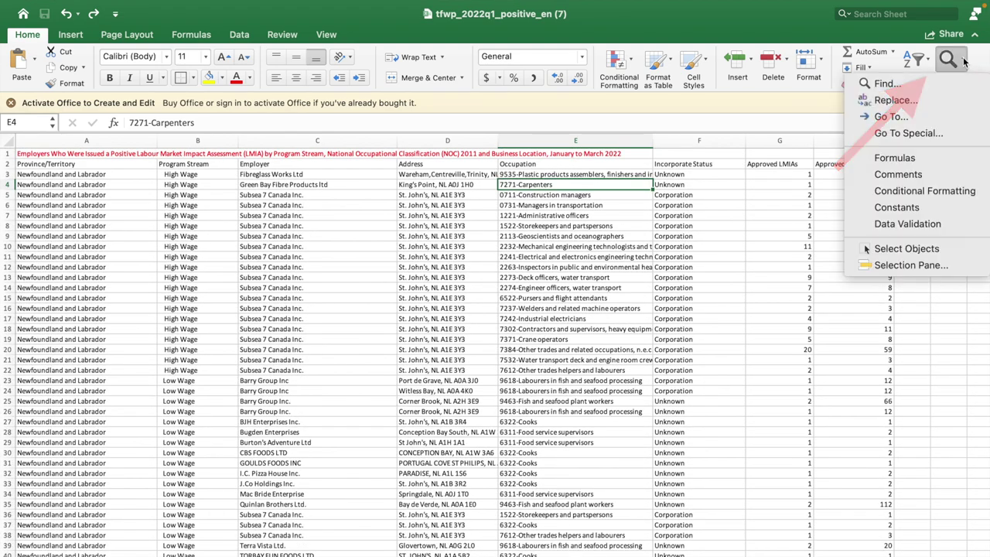
click(886, 83)
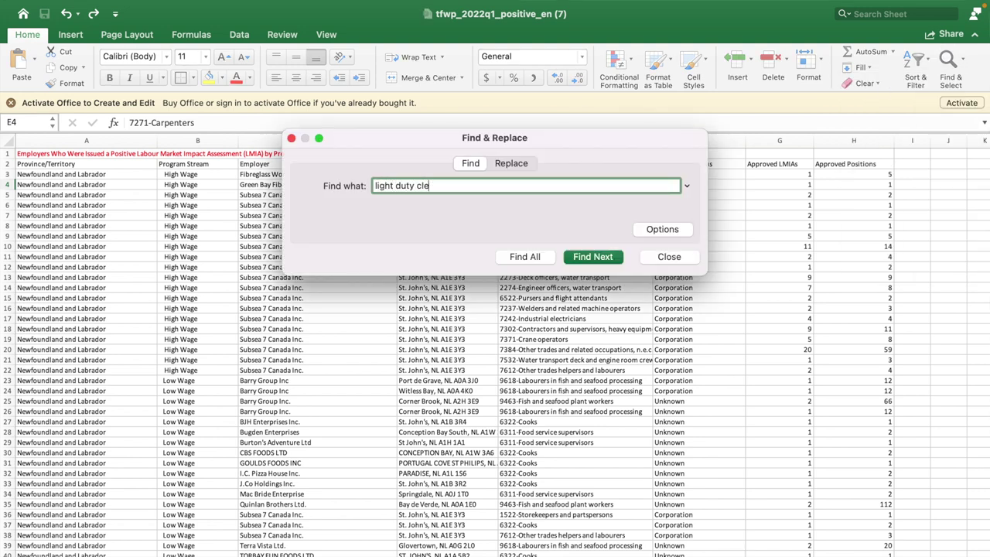
click(603, 259)
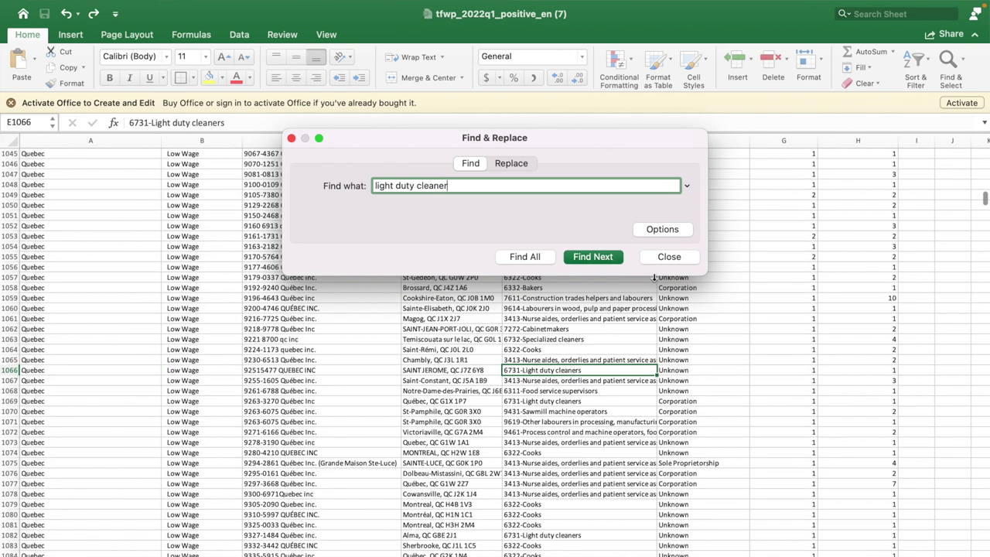
click(509, 370)
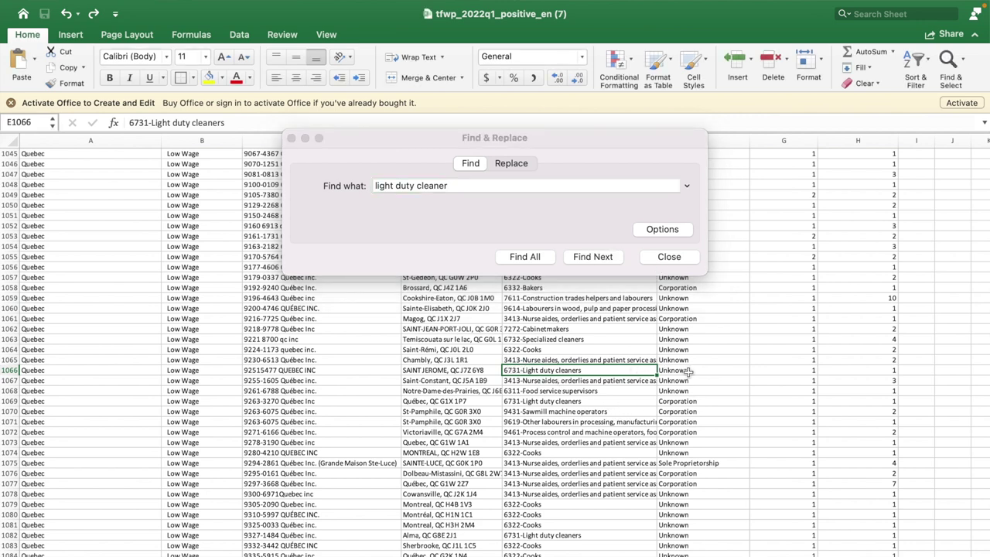
click(312, 371)
click(538, 375)
- Step through the following "light duty cleaner" matches as far as TBM Service Group Inc. in Ontario
click(573, 227)
click(593, 258)
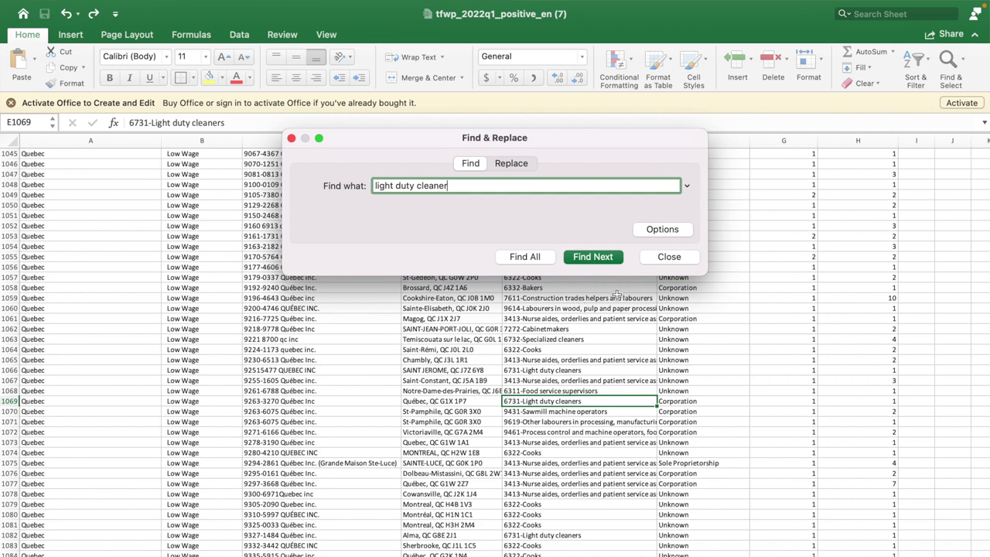
click(592, 256)
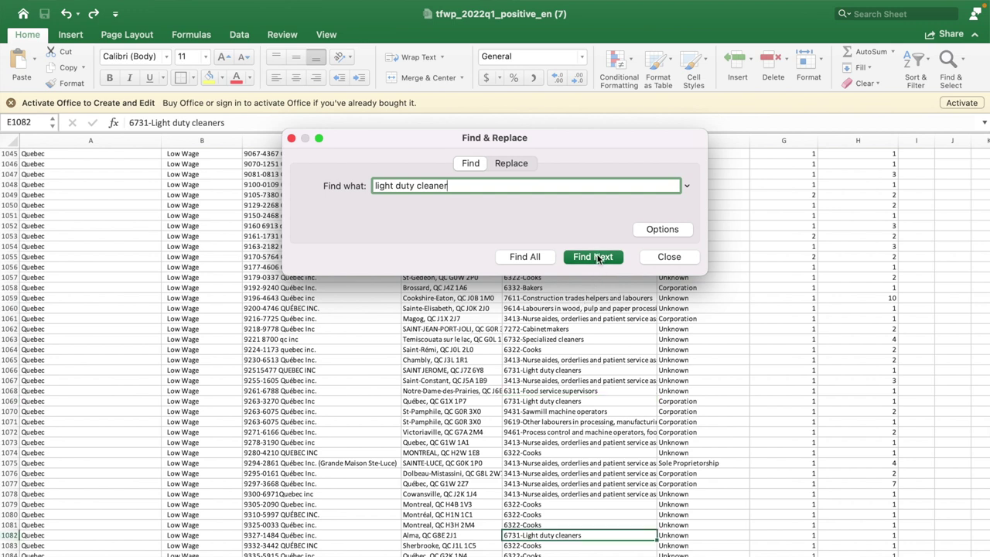
click(593, 256)
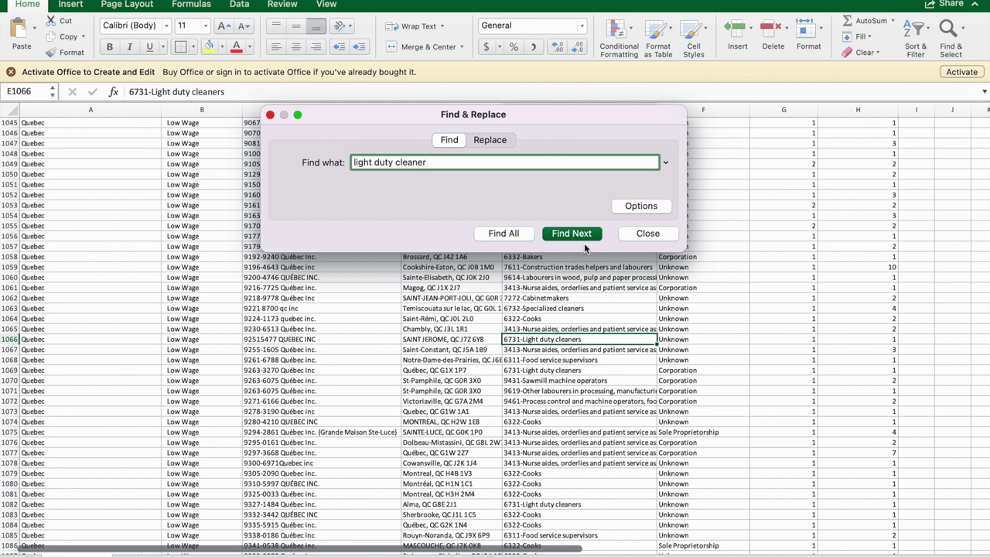
click(580, 235)
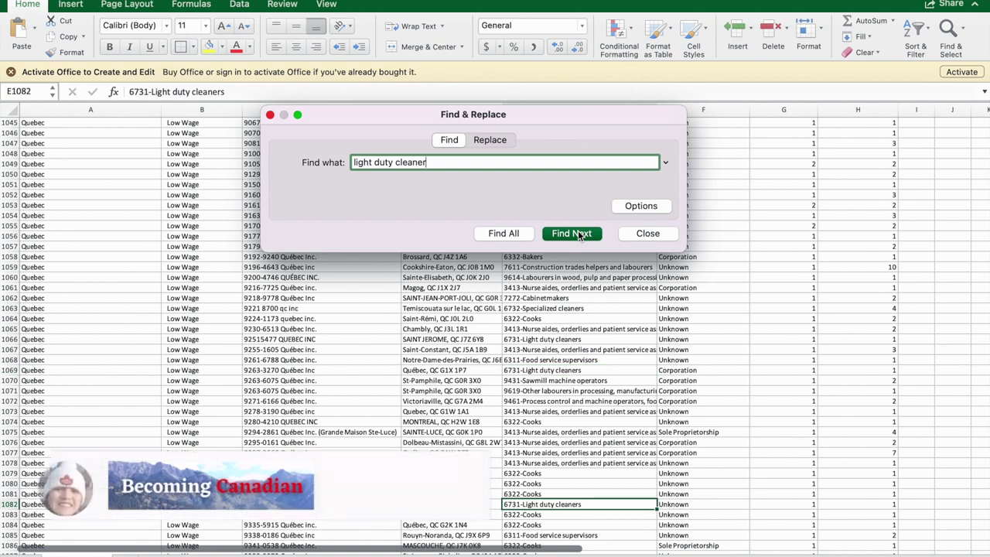
key(Return)
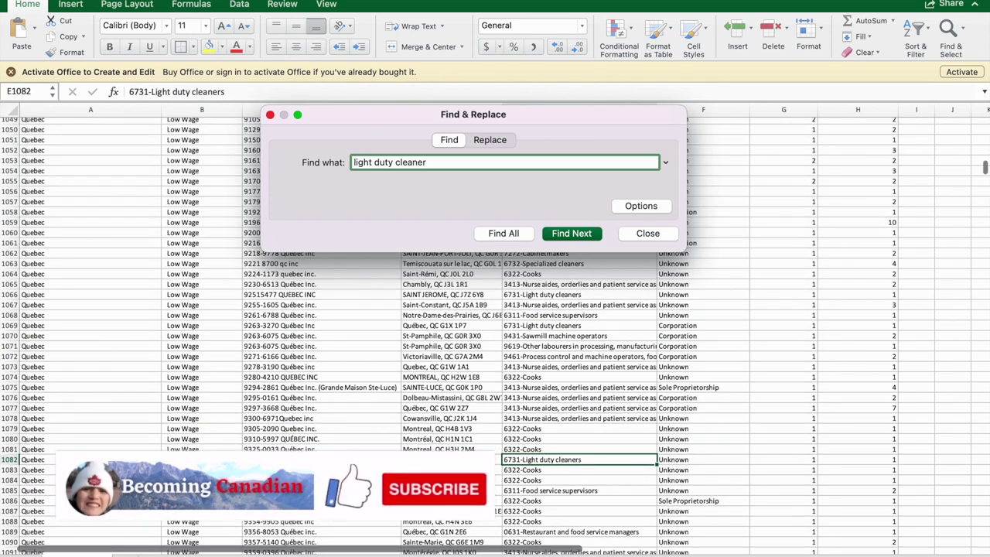
click(581, 235)
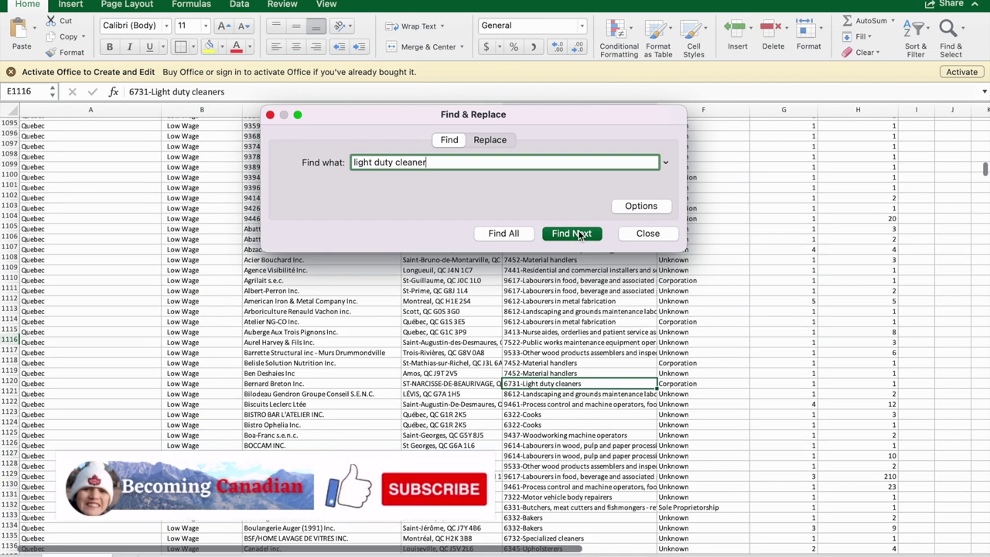
click(584, 236)
click(588, 236)
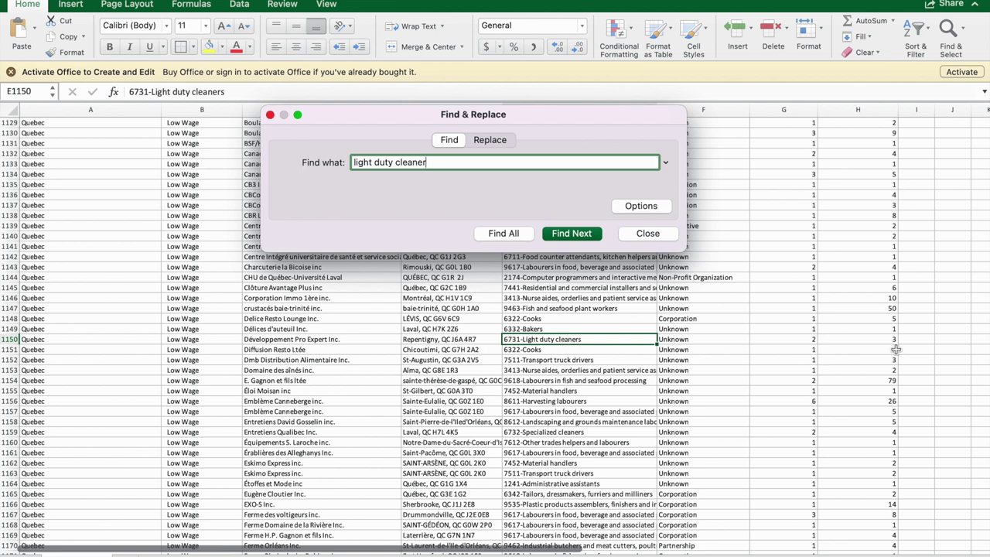
click(570, 233)
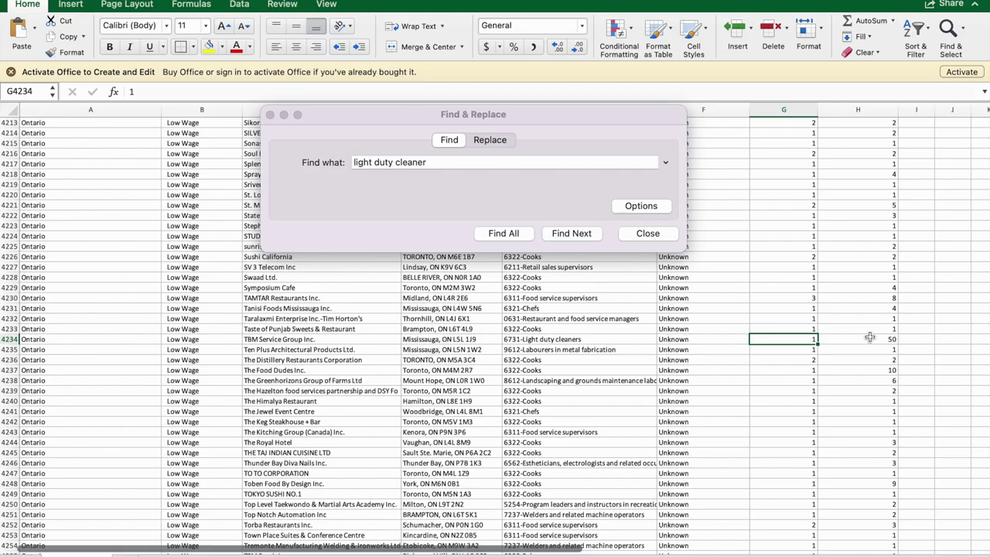
- Check the approved positions of TBM Service Group Inc., close the search dialog and select the employer's name cell
click(869, 337)
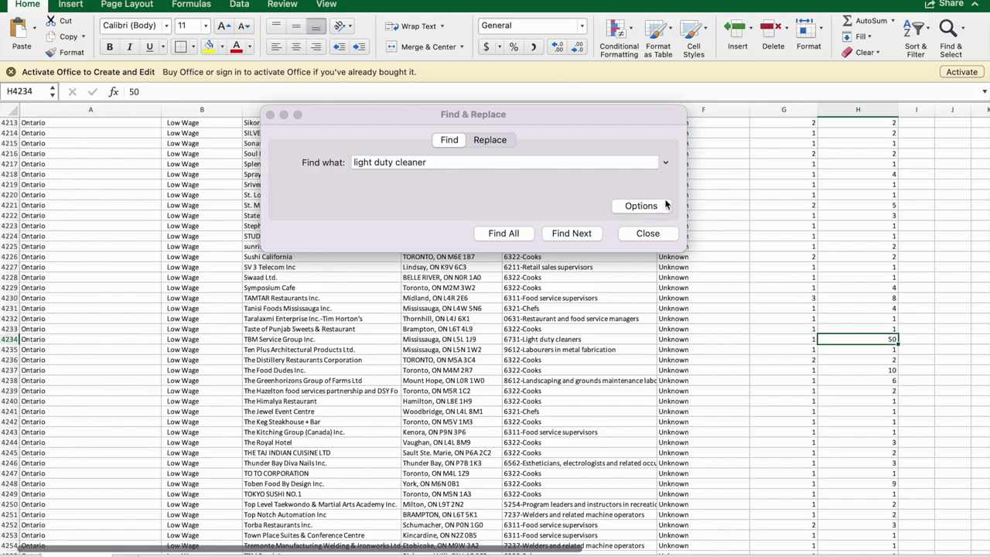
click(663, 234)
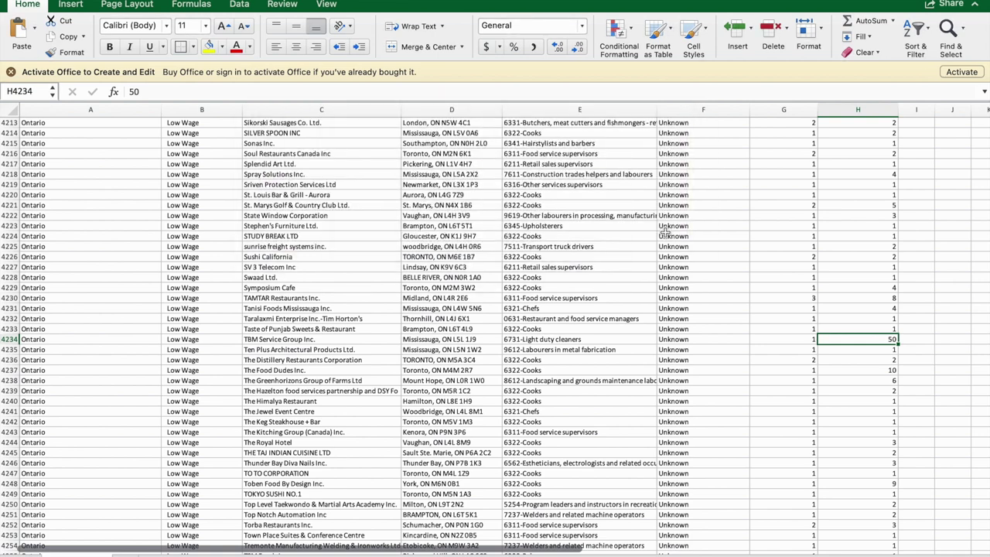
click(604, 340)
click(317, 341)
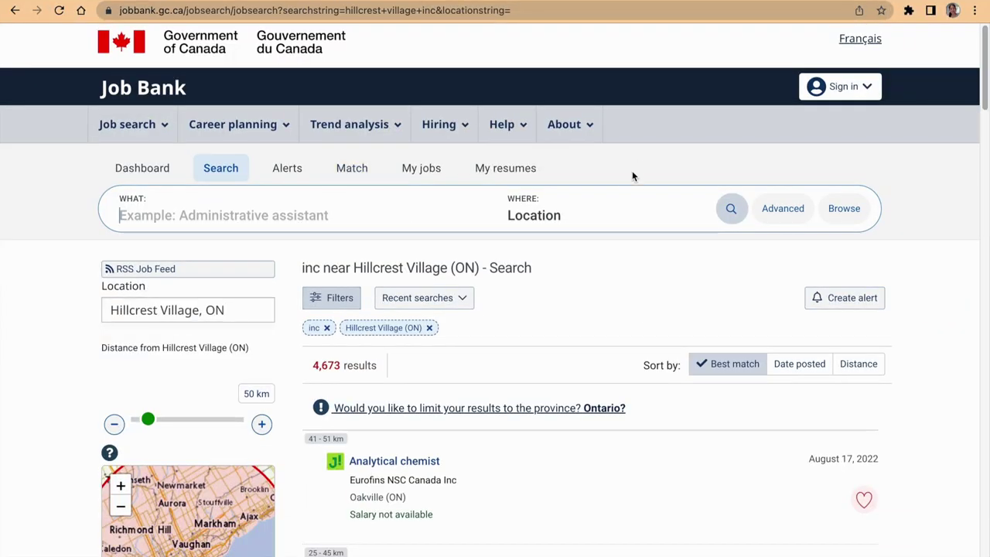
- Switch to Job Bank, search for "tbm group services" and open the Light duty cleaner posting
text(tbm group services)
key(Return)
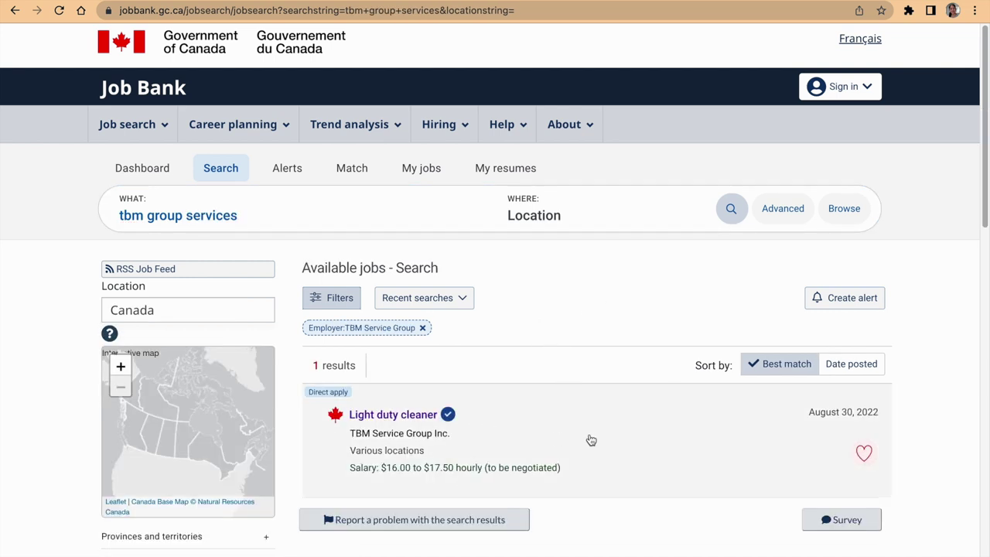
scroll(588, 440, down, 1)
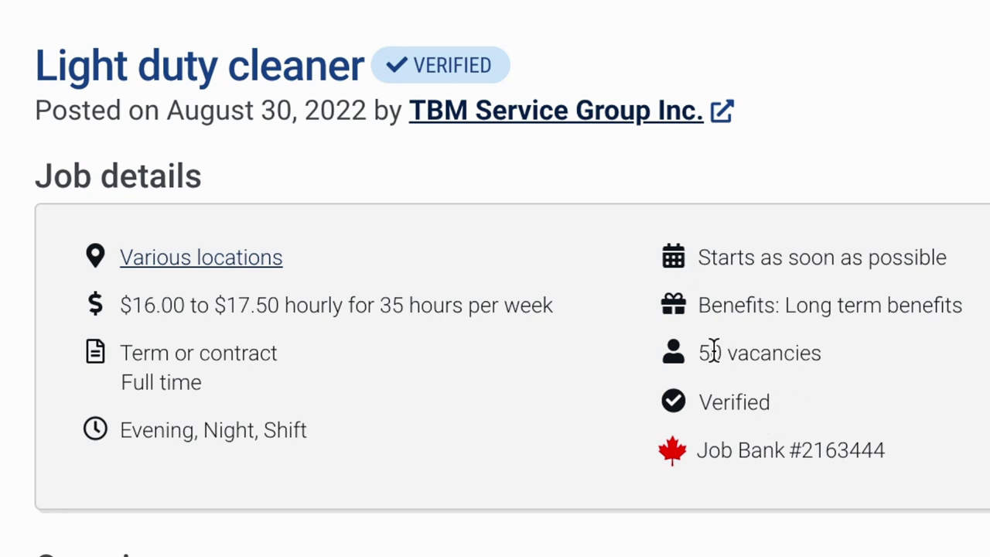
- Examine the posting's vacancies, language, education and experience requirements, benefits and who can apply
drag(701, 352, 759, 353)
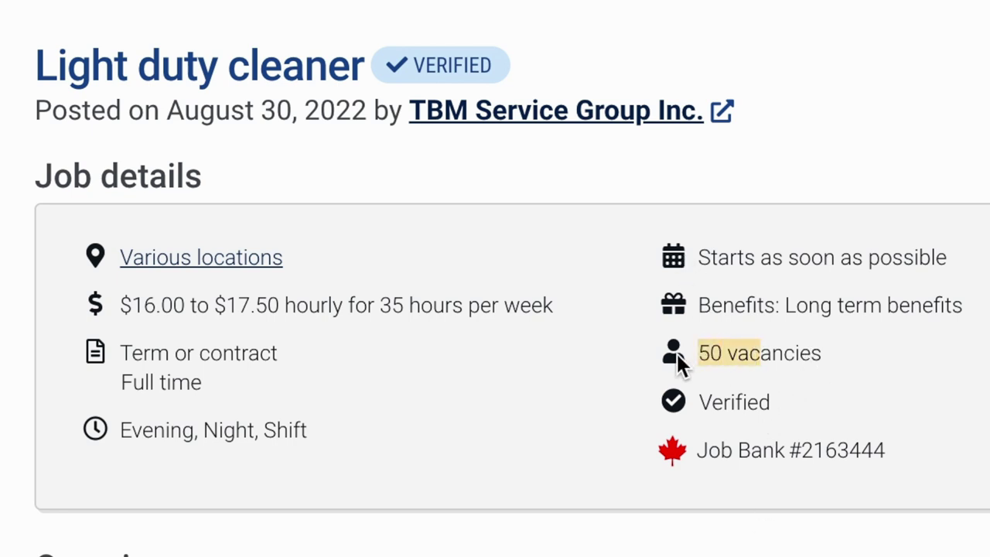
drag(696, 354, 862, 360)
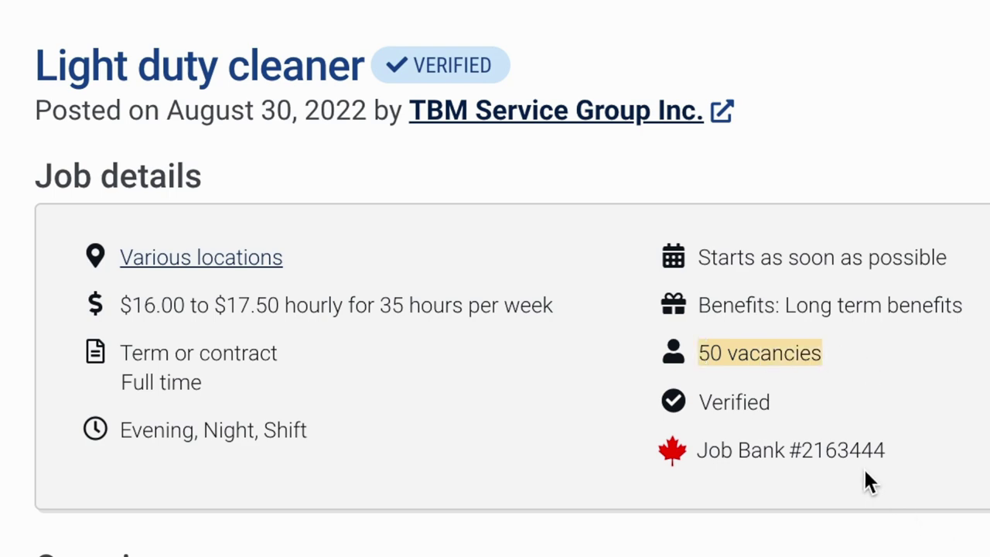
scroll(232, 278, down, 5)
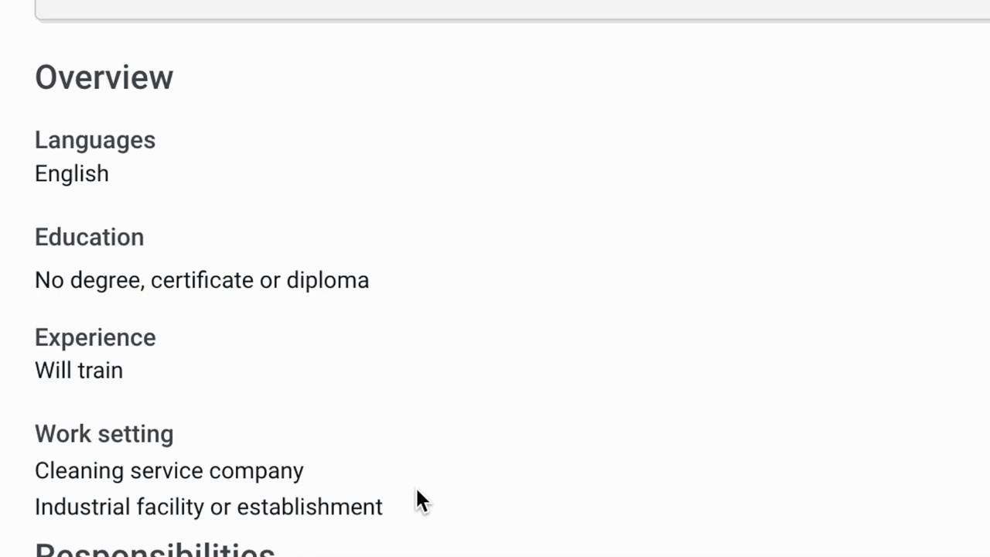
scroll(495, 541, down, 15)
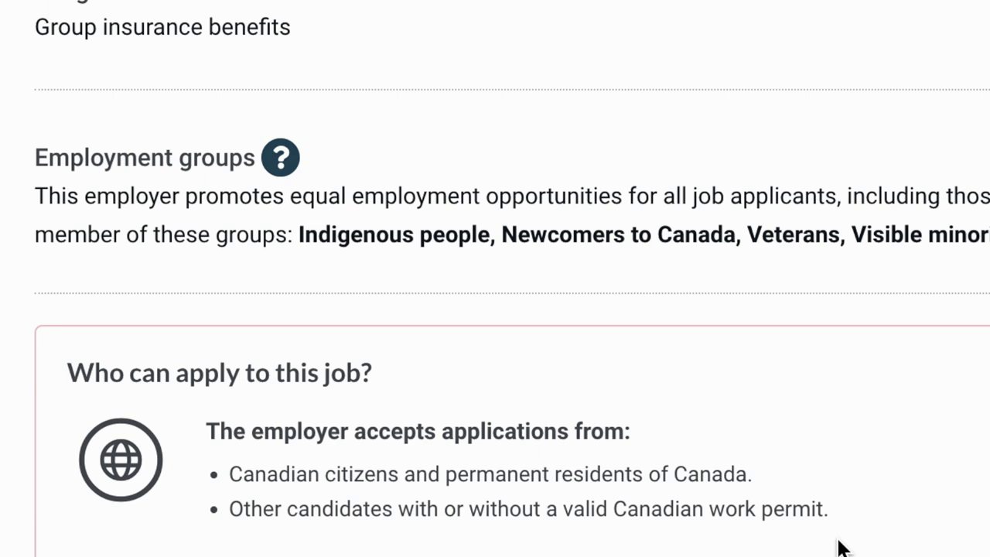
scroll(841, 547, down, 5)
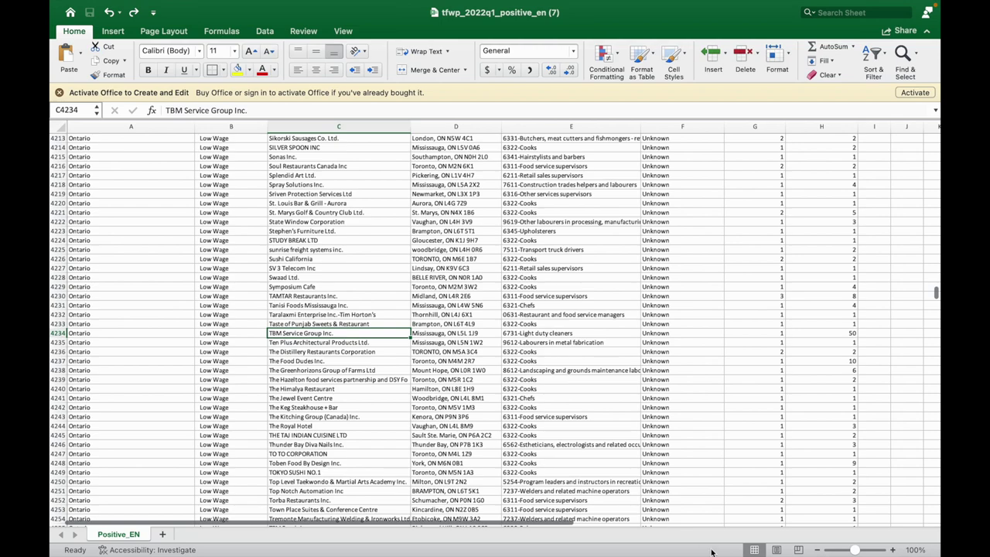
- Switch back to the Excel sheet, search for "cook" and advance to the match for The Food Dudes Inc
mouse_move(761, 554)
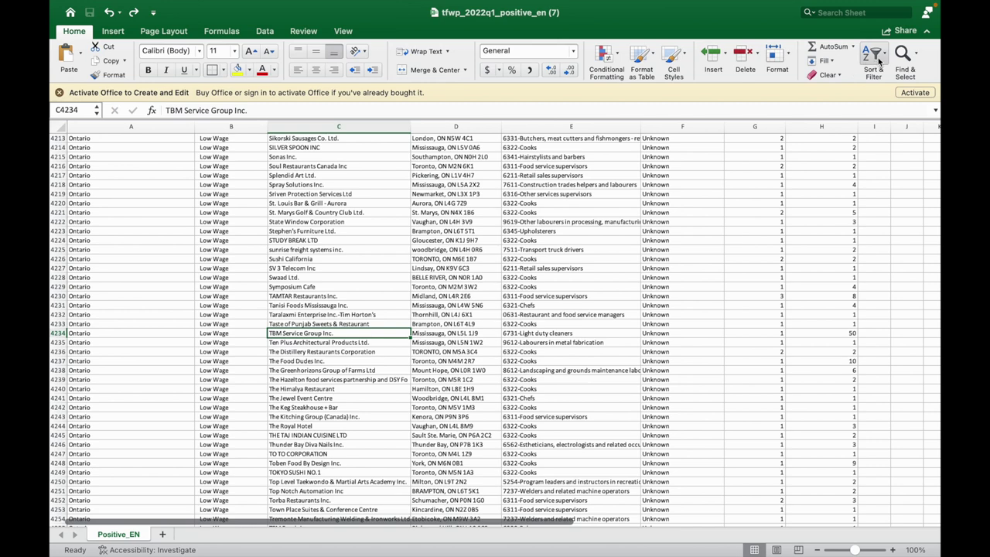
click(903, 54)
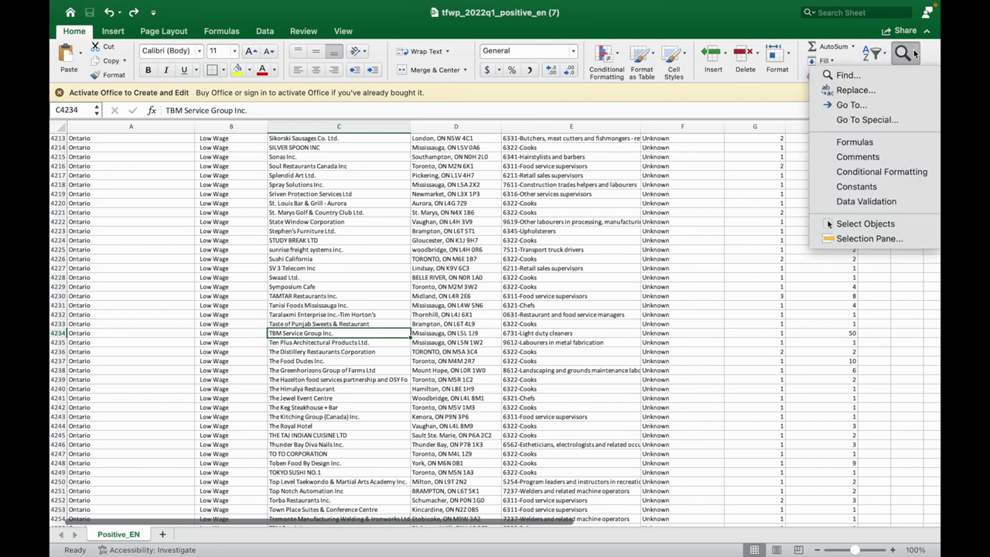
click(845, 75)
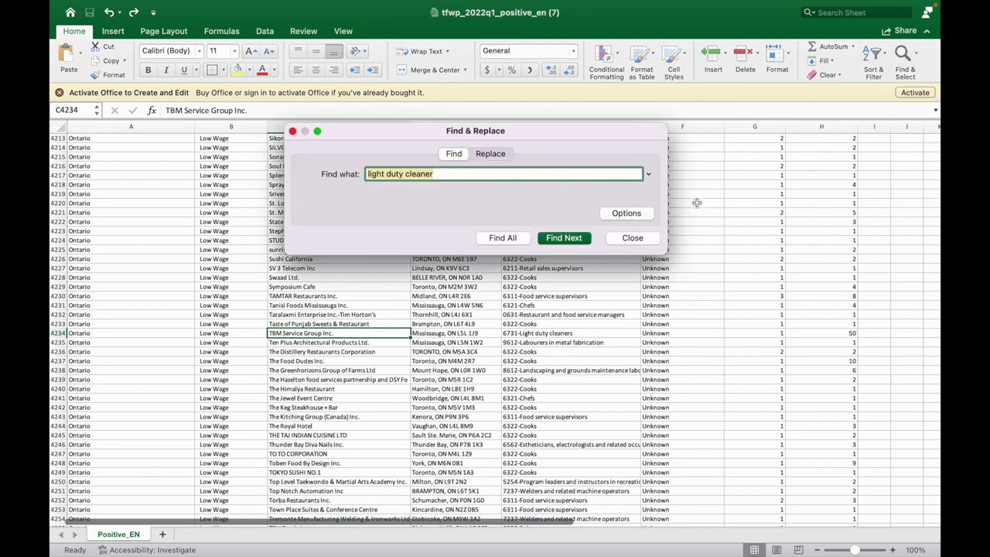
key(BackSpace)
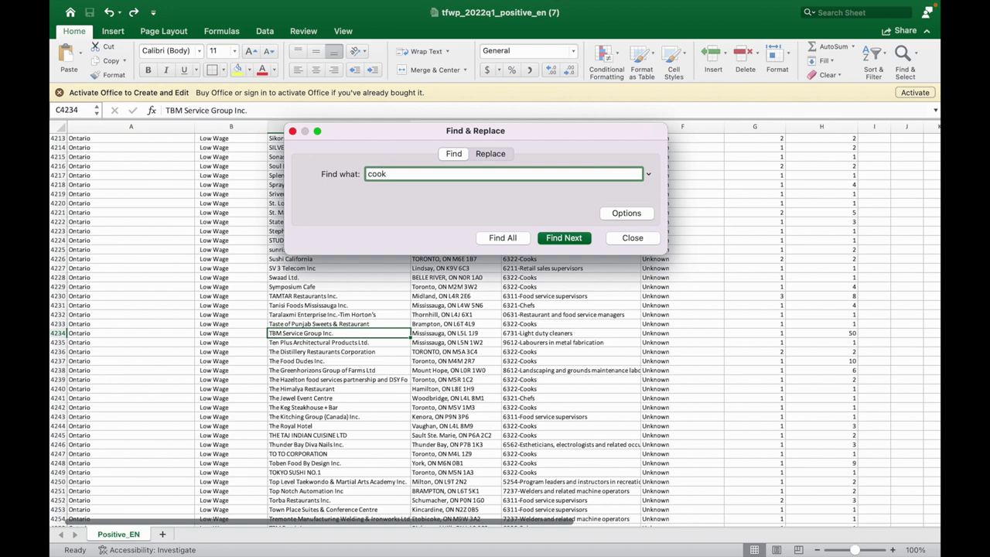
click(576, 239)
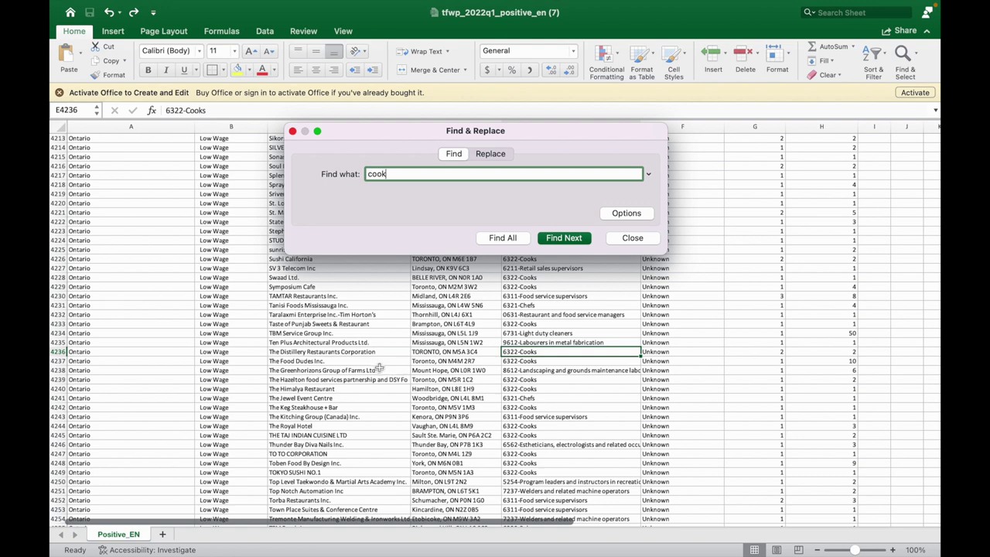
click(569, 239)
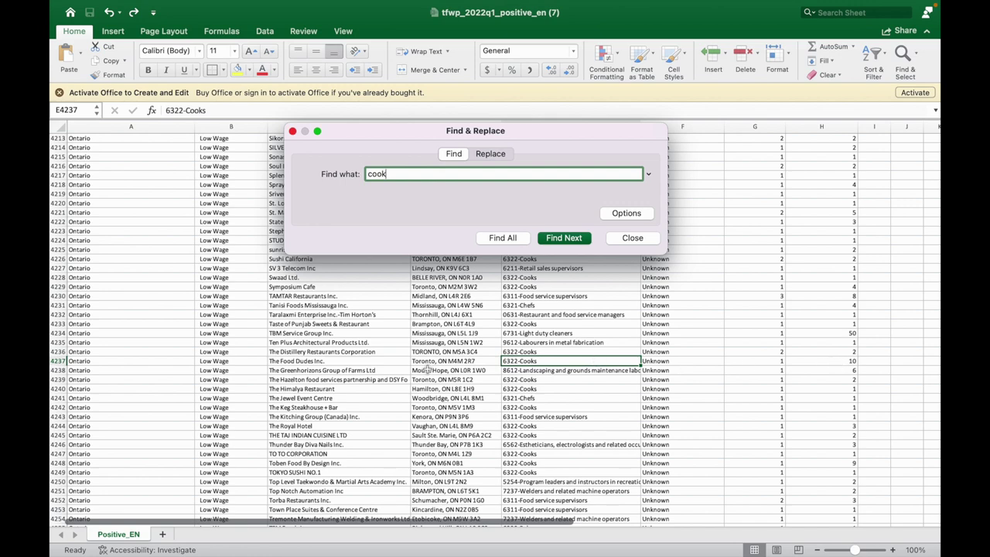
click(355, 362)
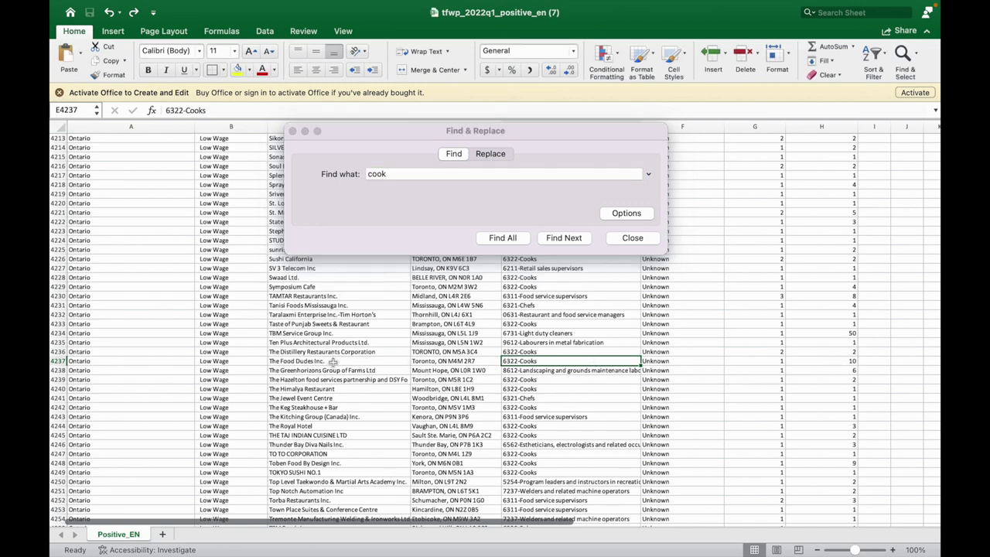
- Restart the search for "cook", advance to the next match and list all the matches in the sheet
click(630, 238)
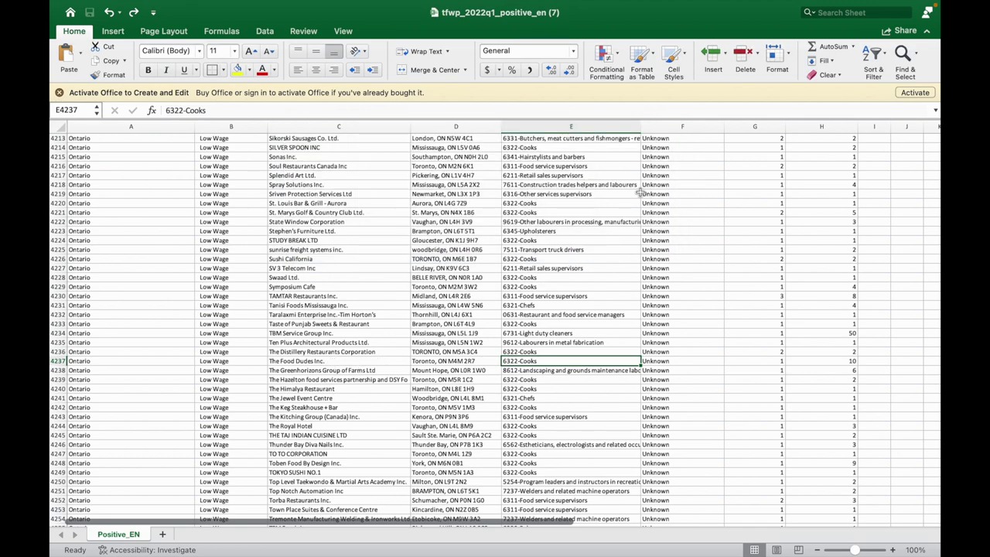
key(super+f)
click(562, 237)
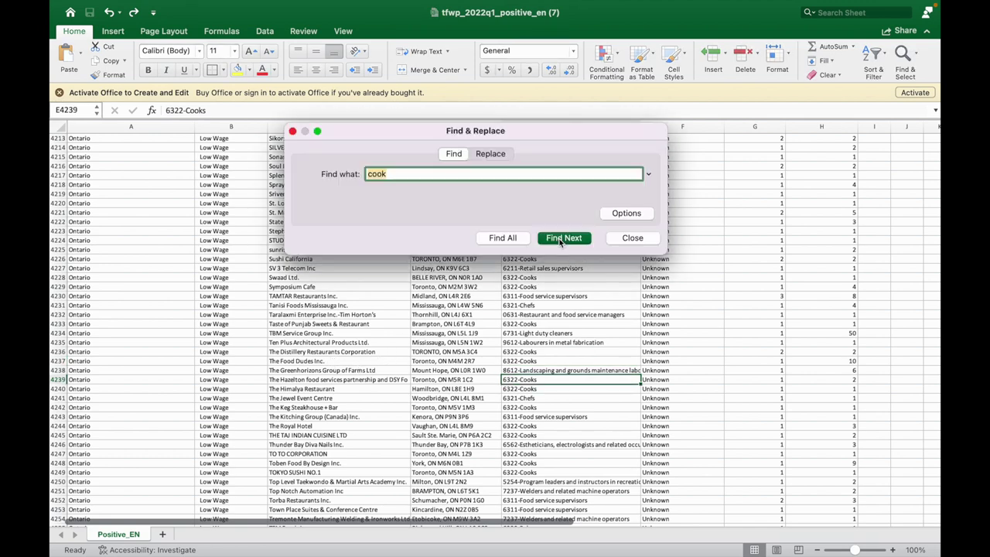
click(504, 238)
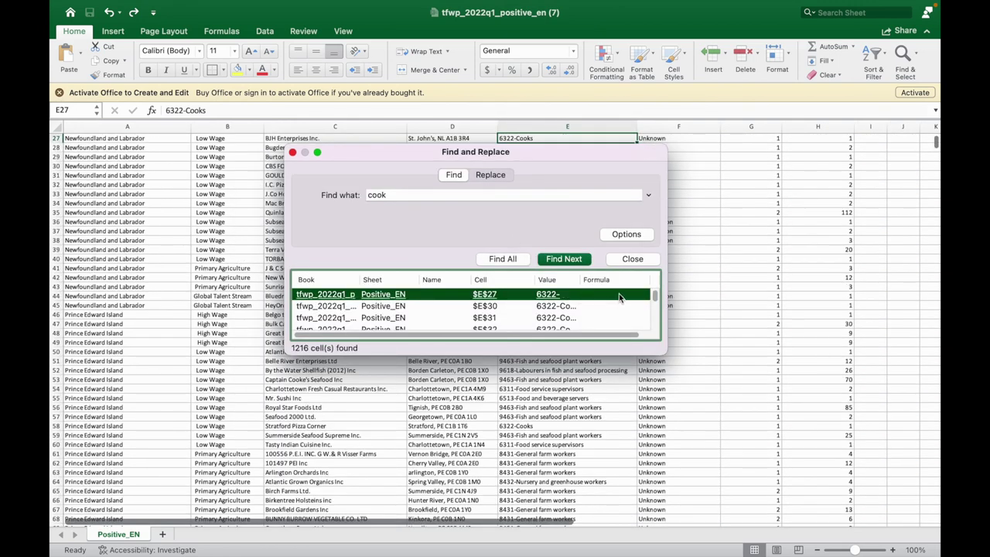
- Enlarge the list of "cook" matches, go to the one in cell E105, browse the remaining matches and close the list
click(316, 153)
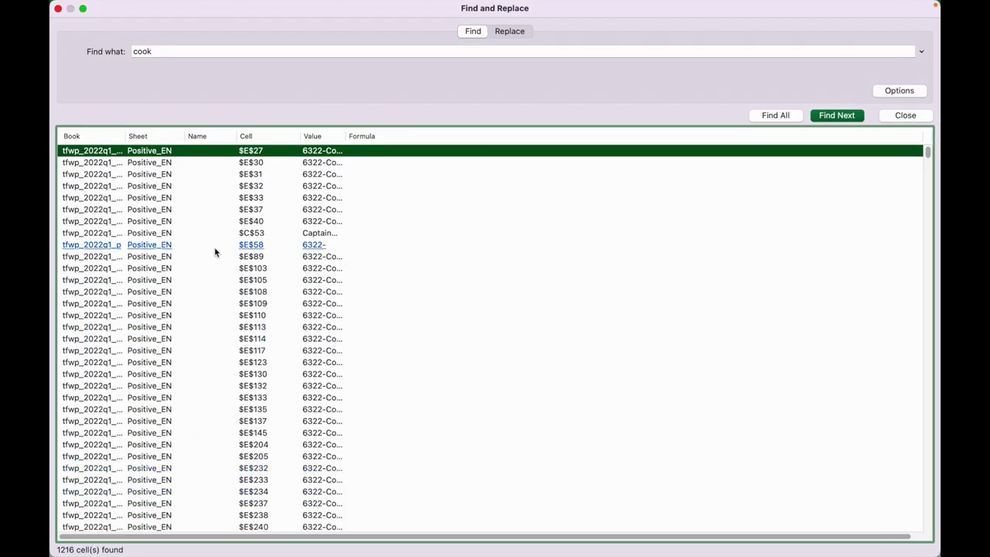
click(142, 279)
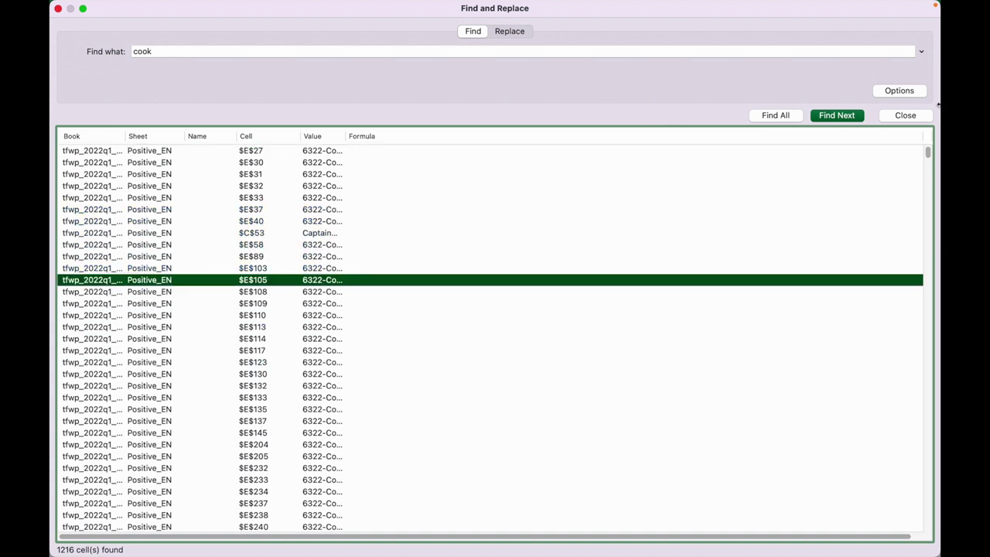
drag(926, 151, 910, 380)
key(Escape)
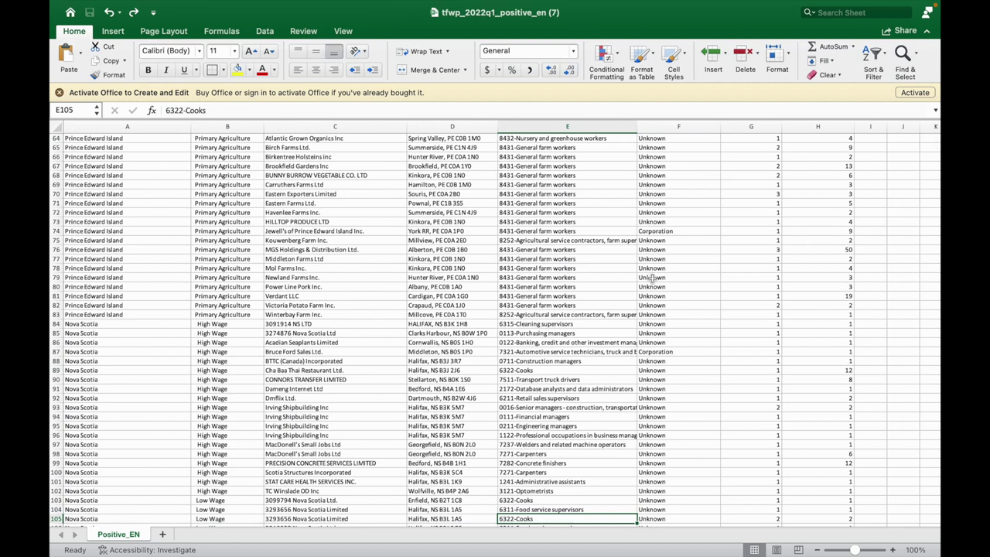
scroll(634, 435, down, 2)
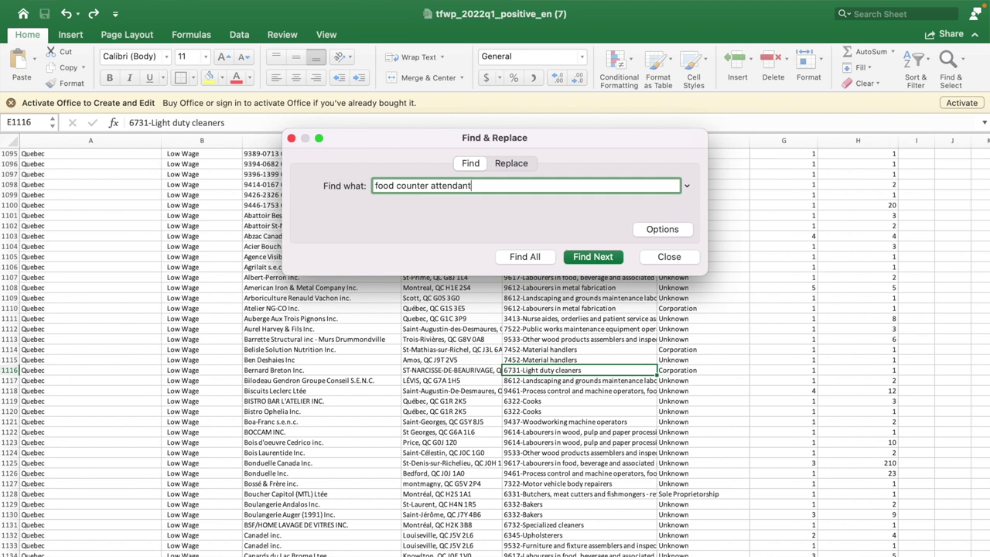
- Search the sheet for "food counter attendant", step through the Quebec matches and close the search dialog
click(593, 258)
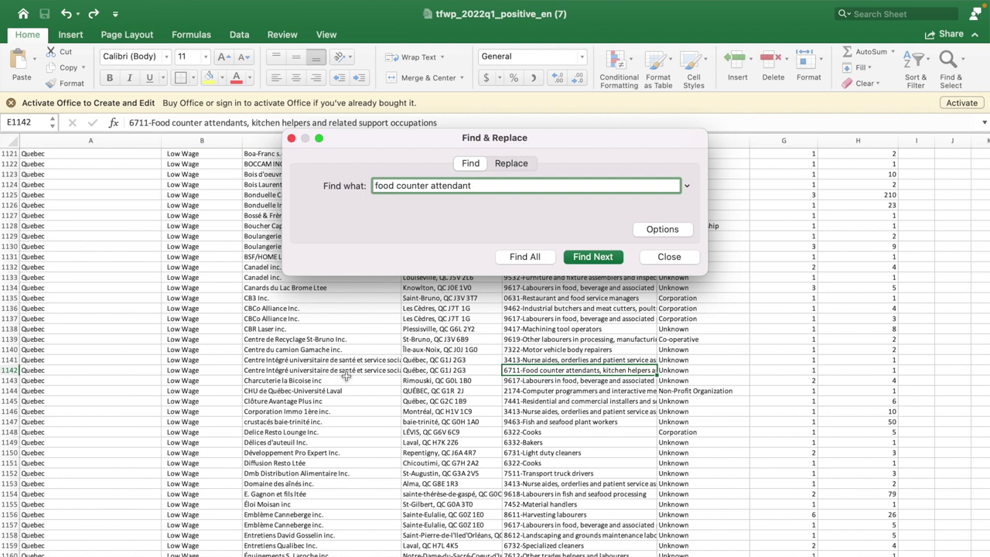
click(607, 256)
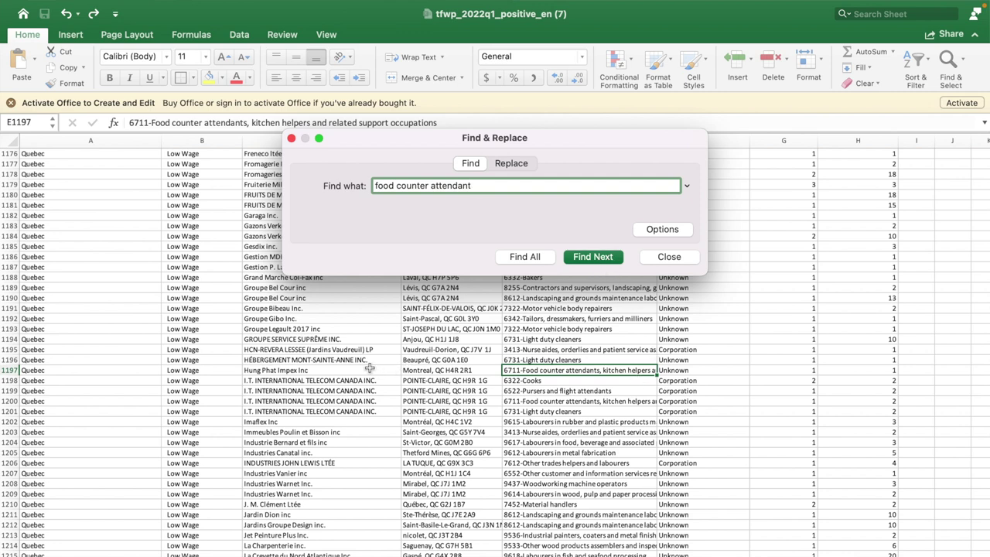
click(659, 262)
- Reopen the search and advance through the "food counter attendant" matches to Hillcrest Village Inc. in Ontario
click(961, 67)
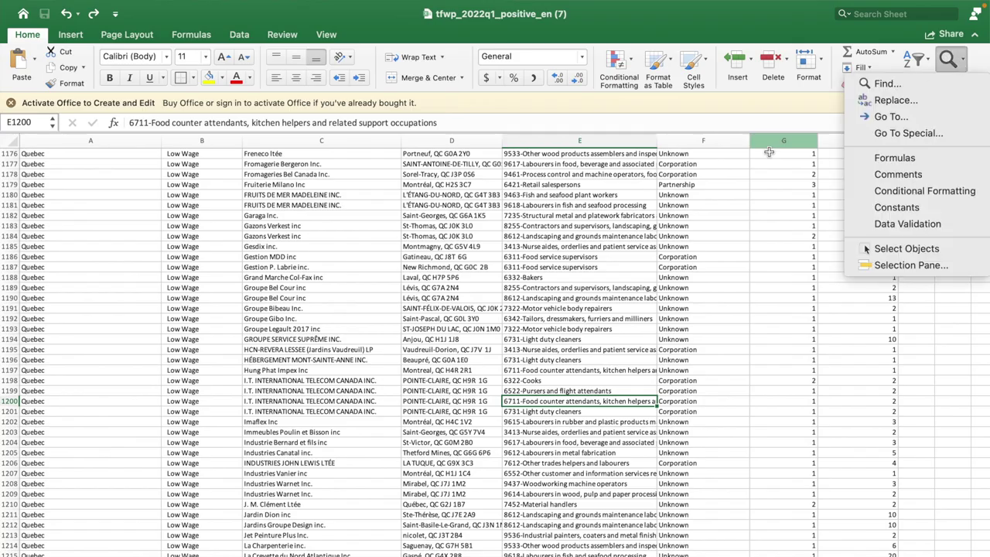
click(899, 84)
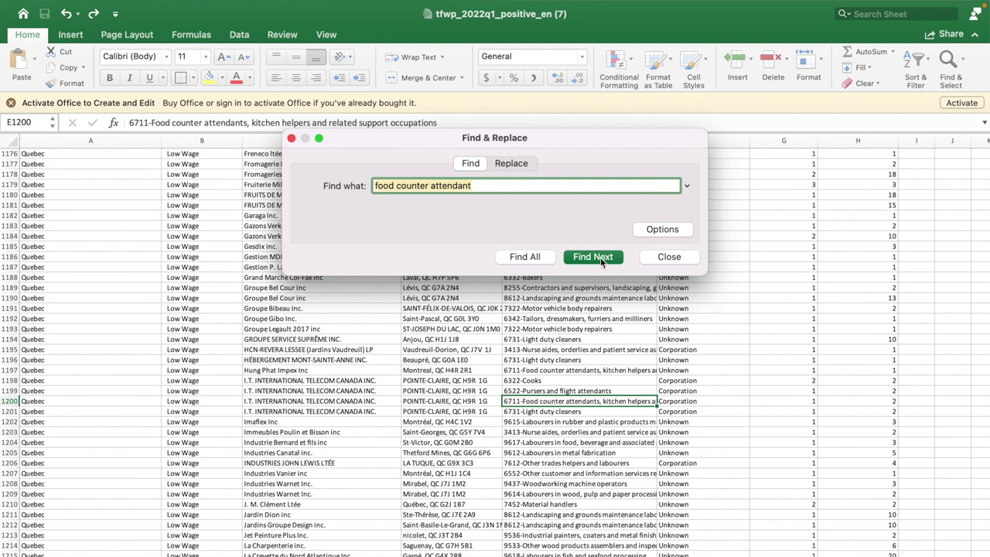
click(602, 260)
click(603, 260)
click(602, 260)
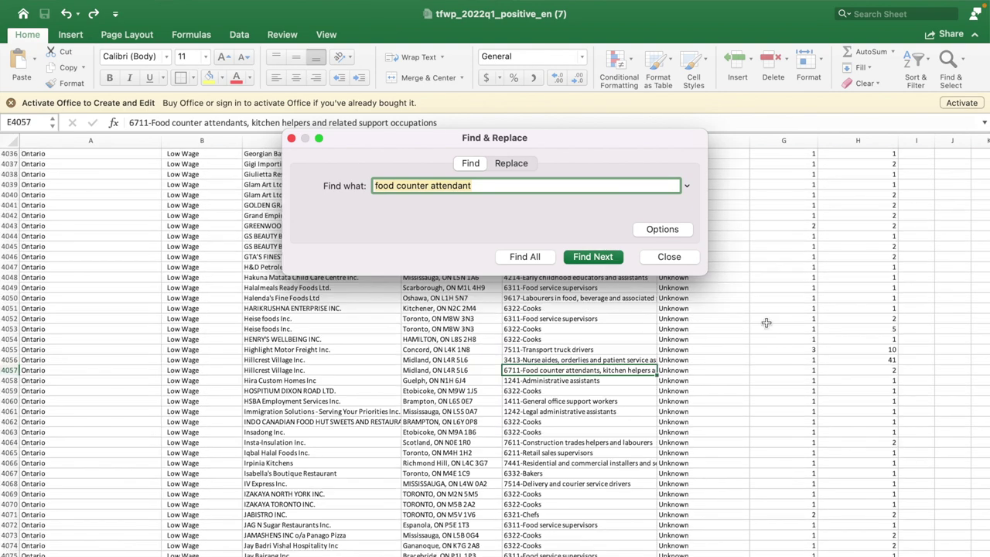
- Search the sheet for "greenhouse worker" and move the search dialog clear of the match for Elite Balsam Products Incorporated
text(greenho)
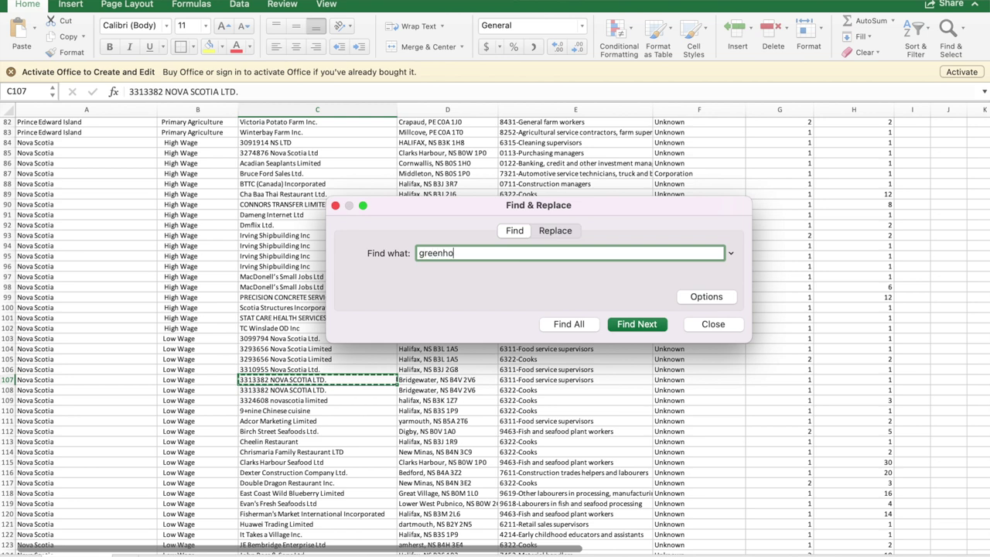
text(use worker)
click(630, 327)
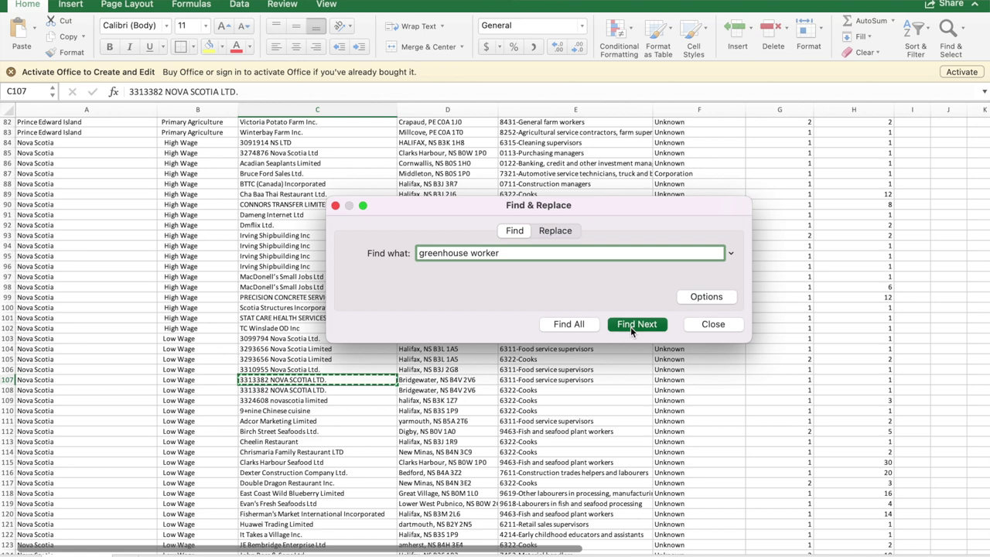
drag(660, 194, 669, 88)
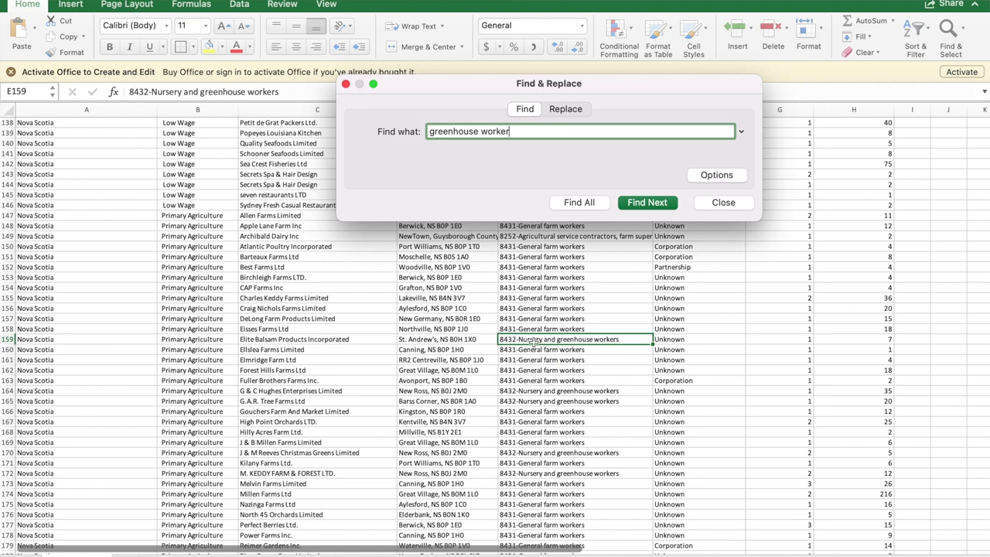
click(362, 338)
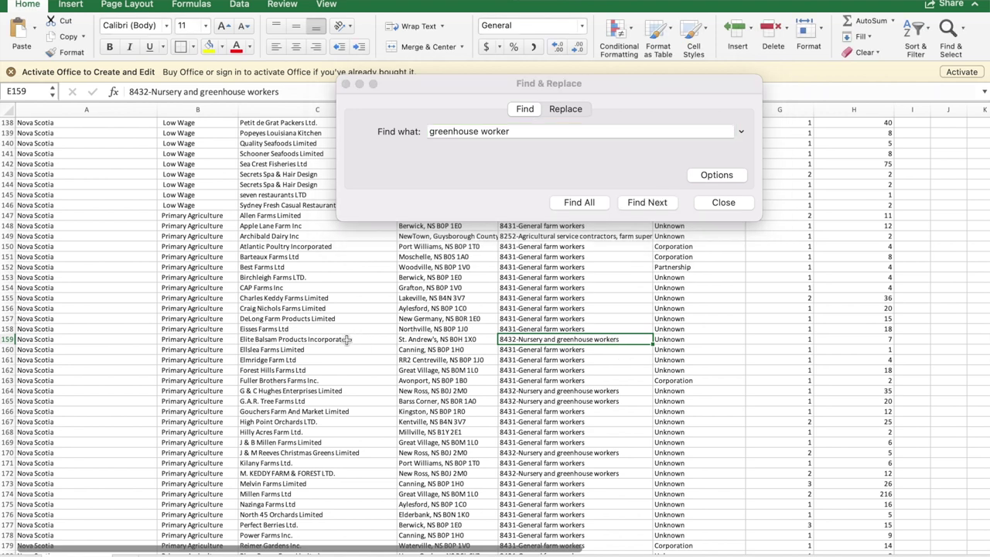